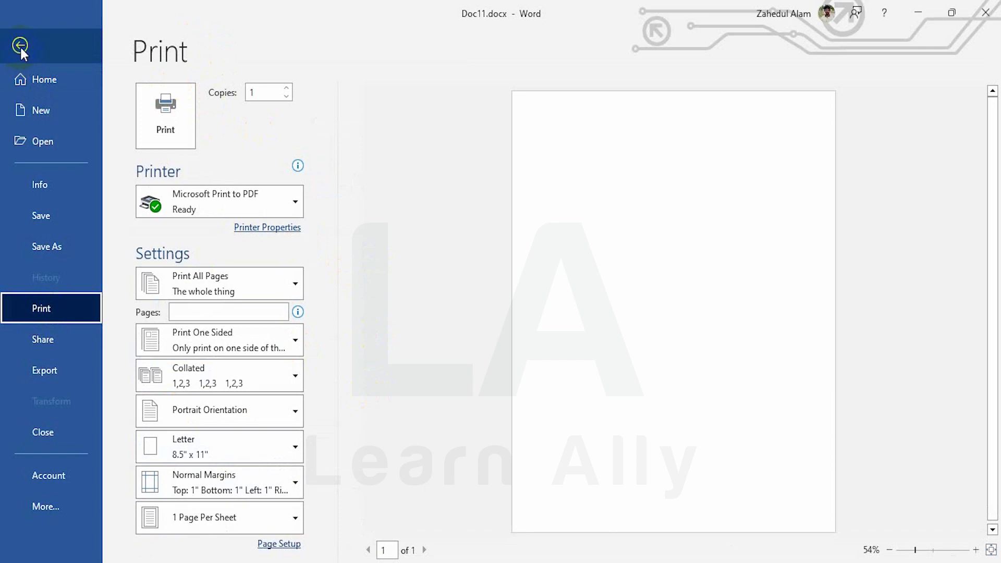
- Open the recent document অভ্র কিবোর্ড বাংলা লেখার নিয়ম.docx and show its print settings
left_click(50, 147)
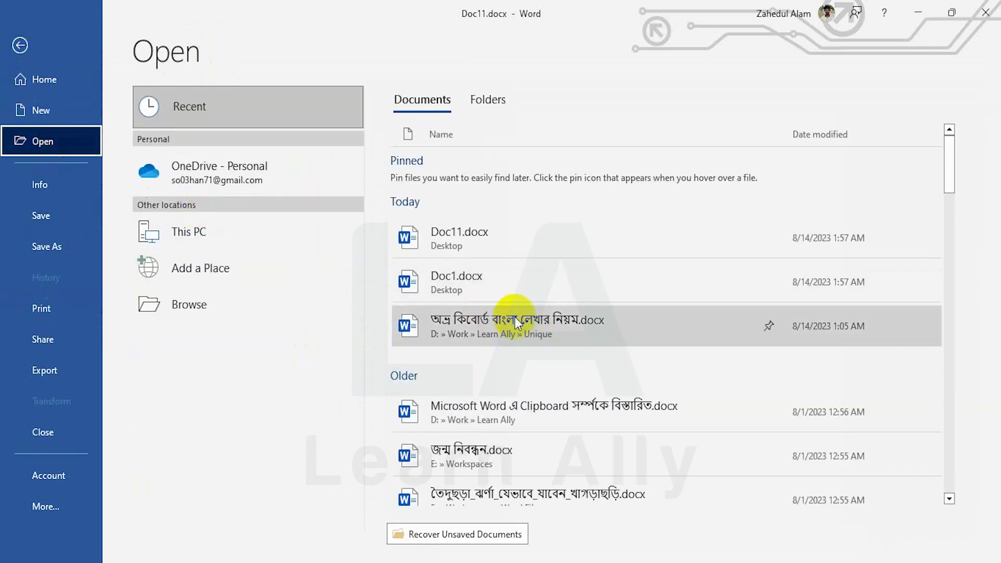
left_click(514, 321)
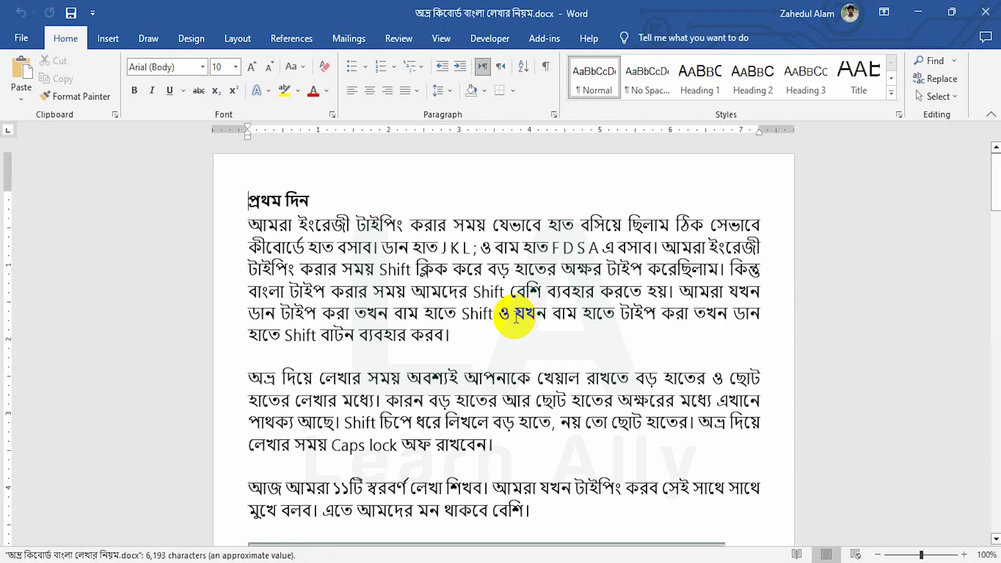
left_click(20, 41)
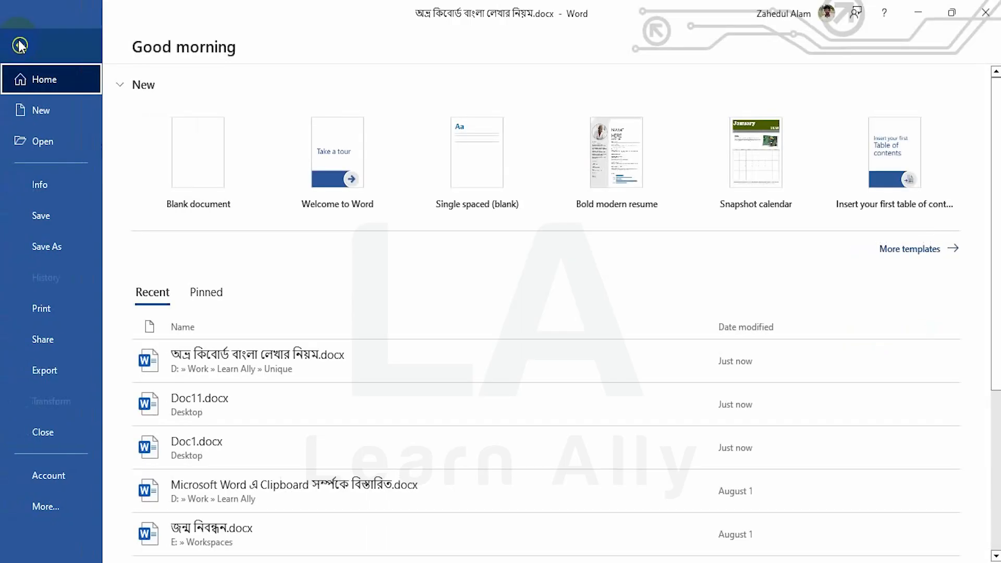
left_click(53, 307)
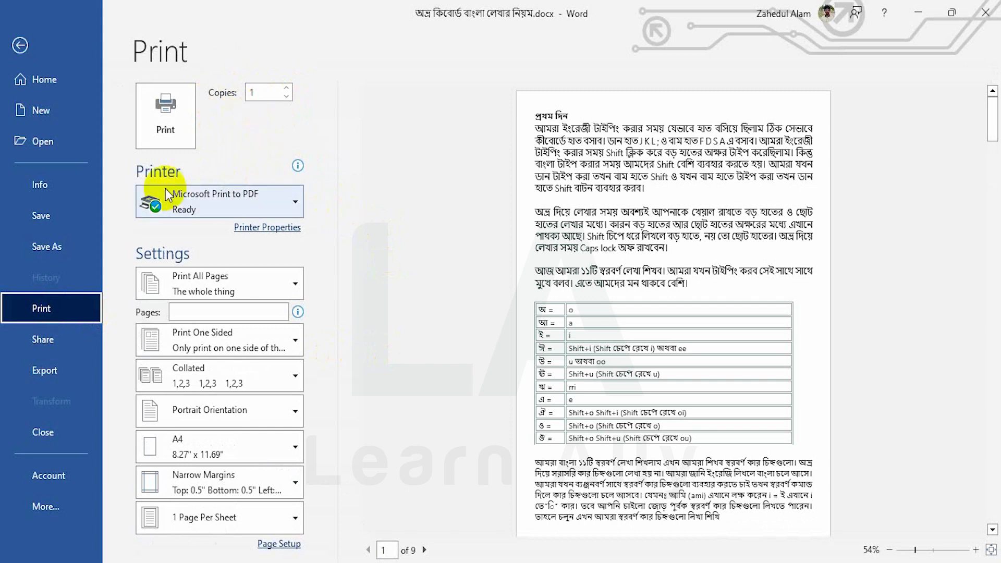
- Examine the available printers and the page-range options, keeping Microsoft Print to PDF and Print All Pages
left_click(202, 201)
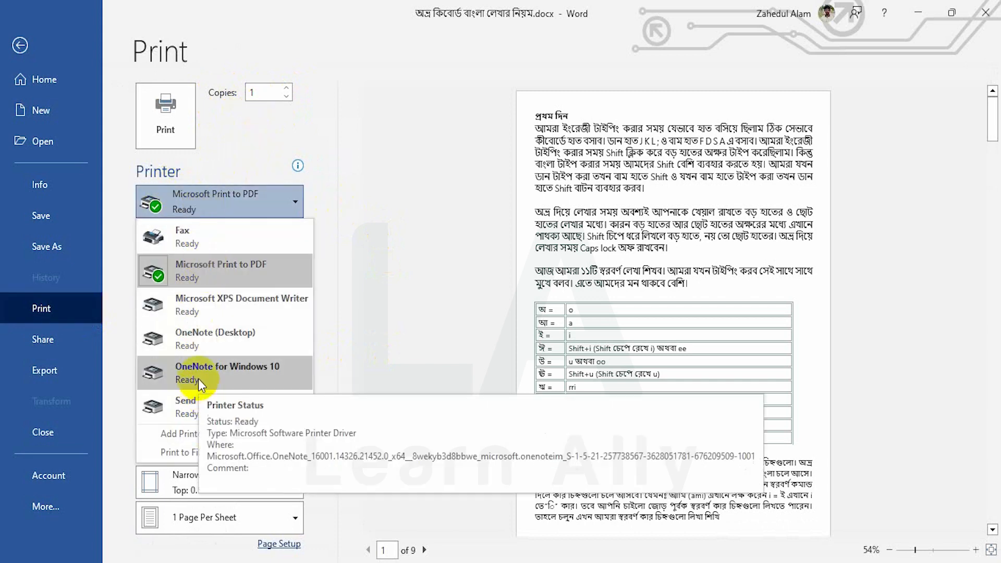
left_click(205, 215)
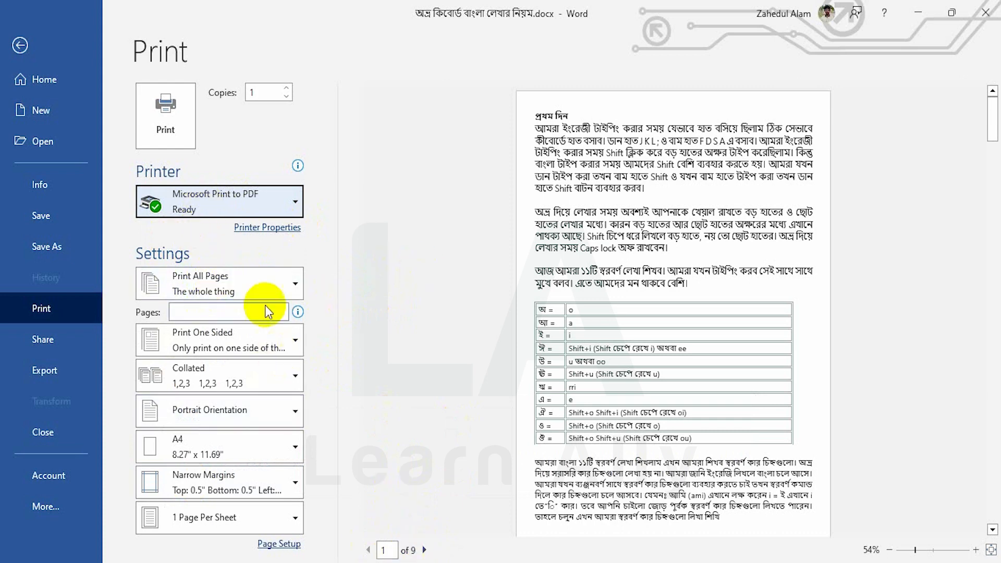
left_click(236, 277)
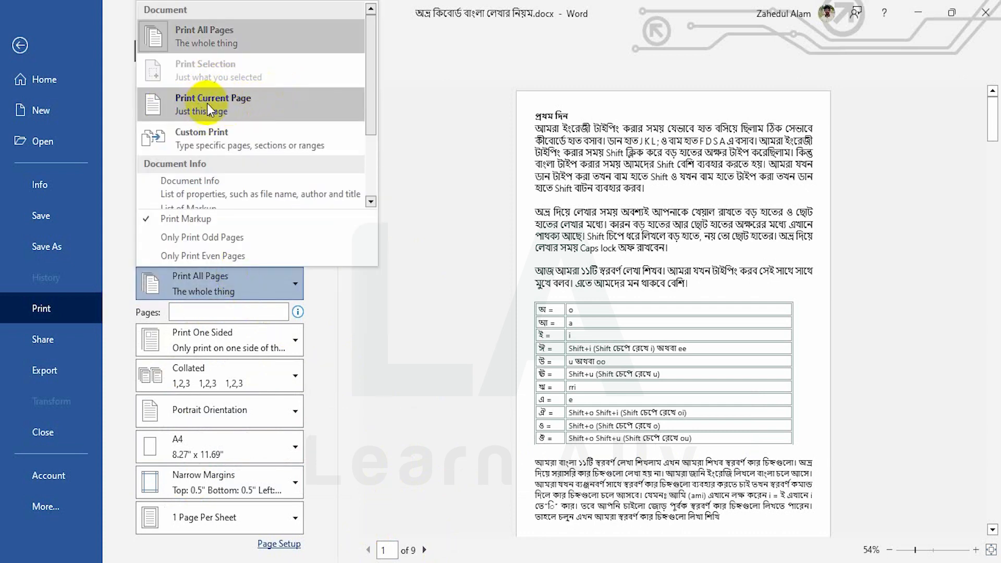
left_click(414, 106)
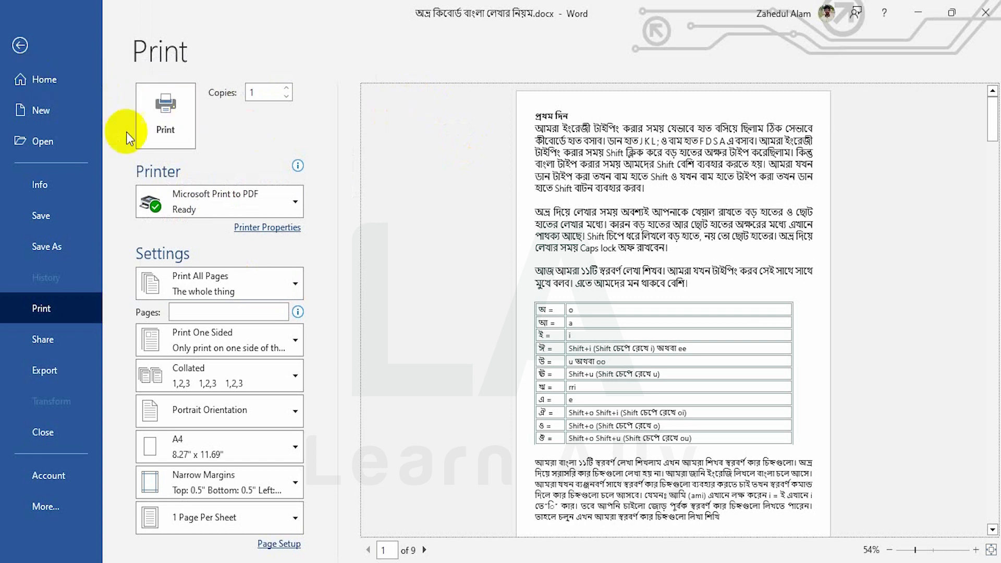
- Place the cursor beside the ক row of the table on page 3 and set the print range to Print Current Page
left_click(31, 48)
scroll(453, 336, "down", 5)
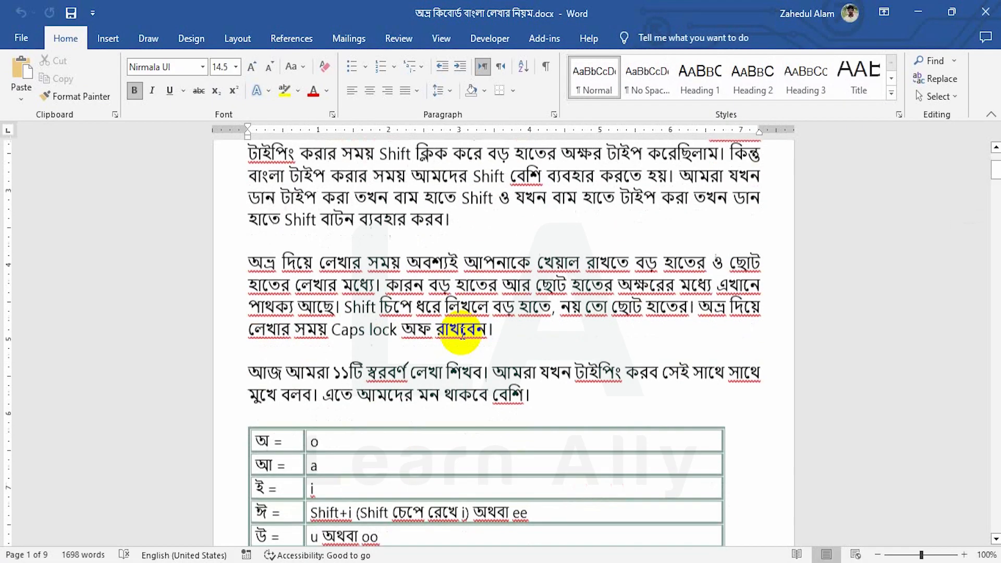
left_click_drag(995, 188, 995, 241)
left_click(726, 317)
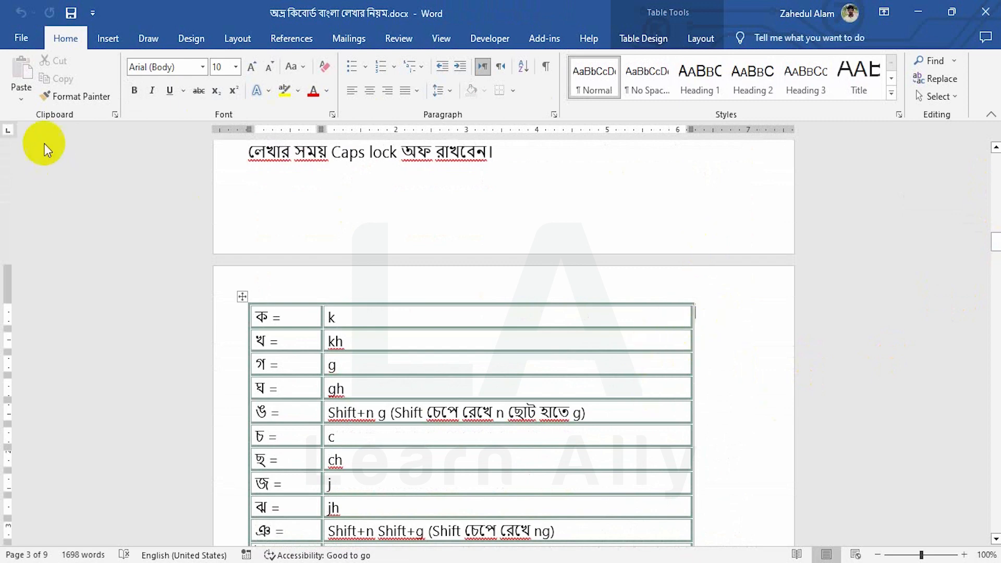
left_click(20, 43)
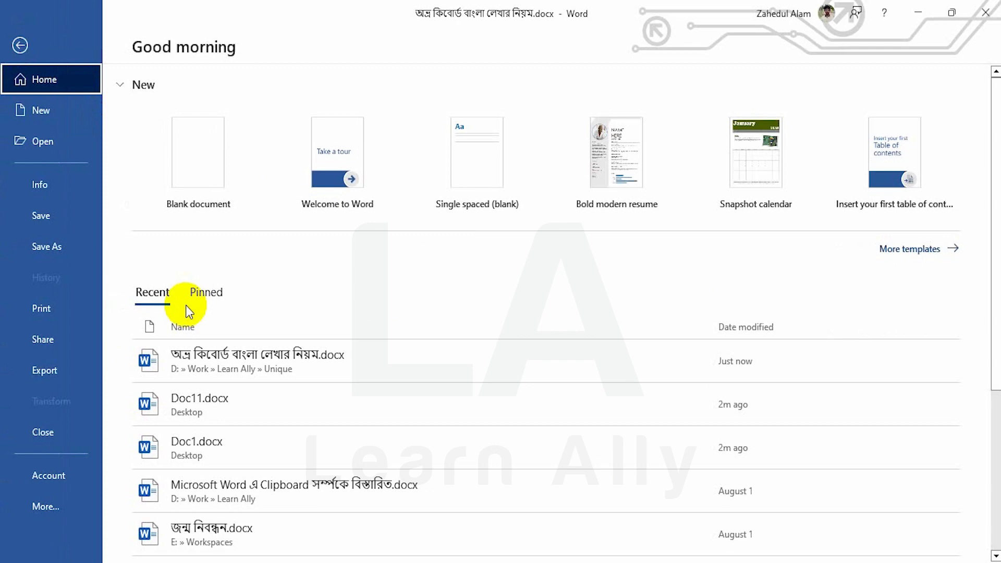
left_click(50, 308)
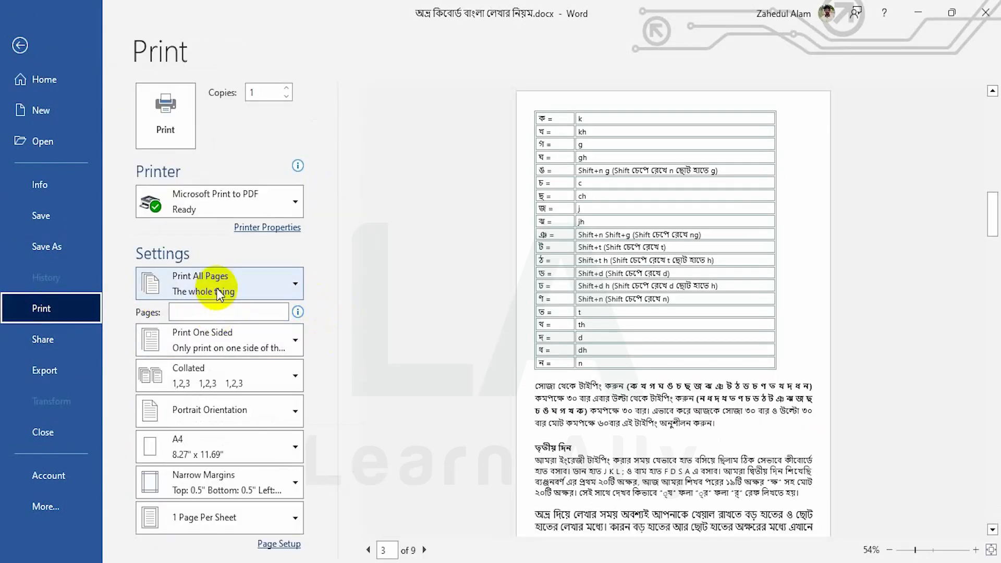
left_click(284, 284)
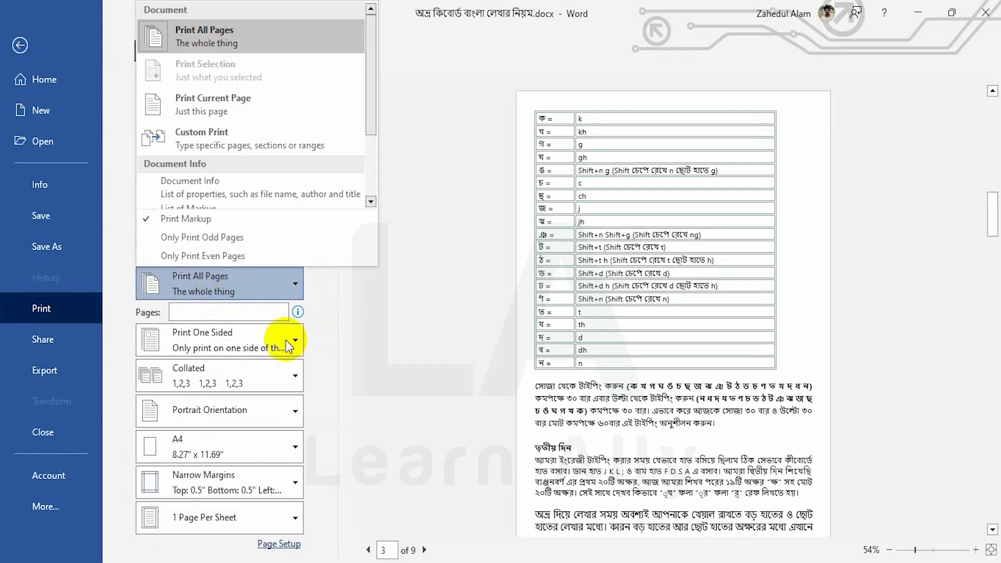
left_click(209, 116)
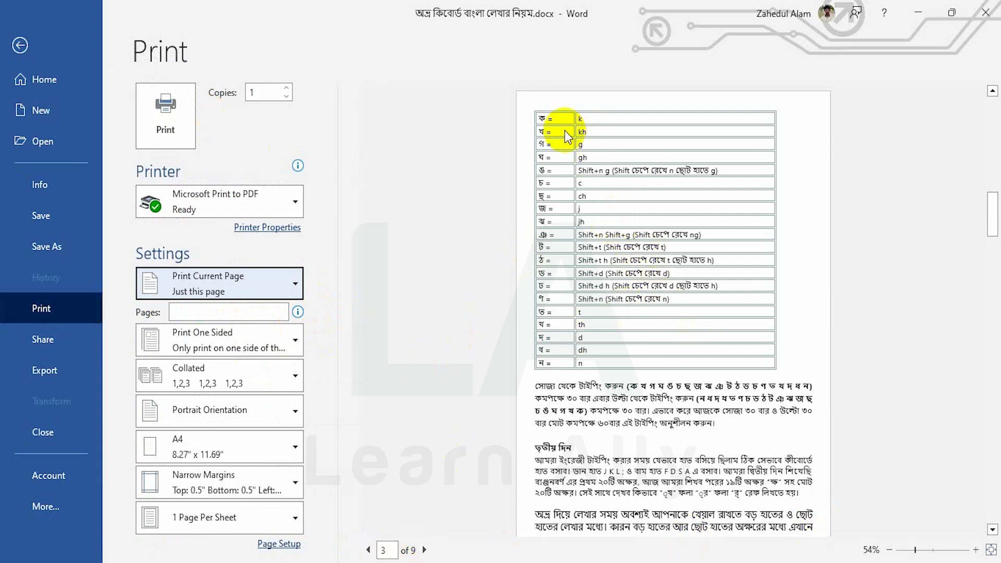
- Place the cursor beside the হসন্ত row of the table on page 5 and preview that page for printing
left_click(22, 47)
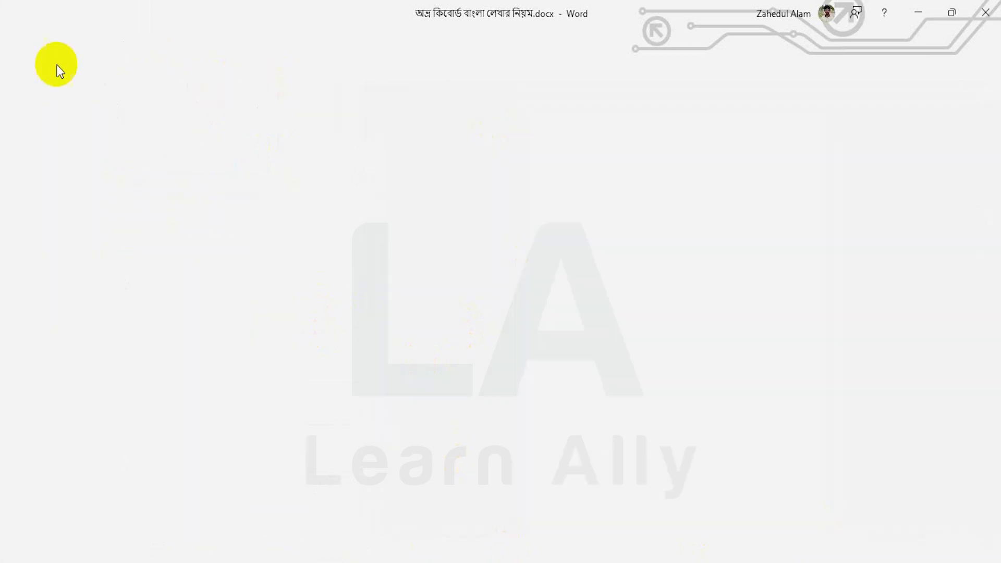
scroll(433, 277, "down", 15)
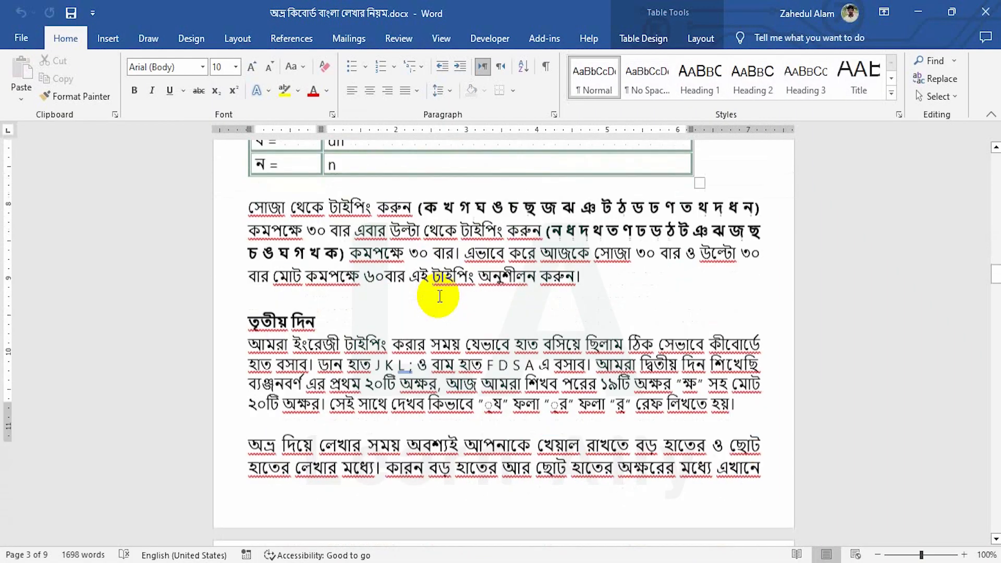
scroll(441, 296, "down", 15)
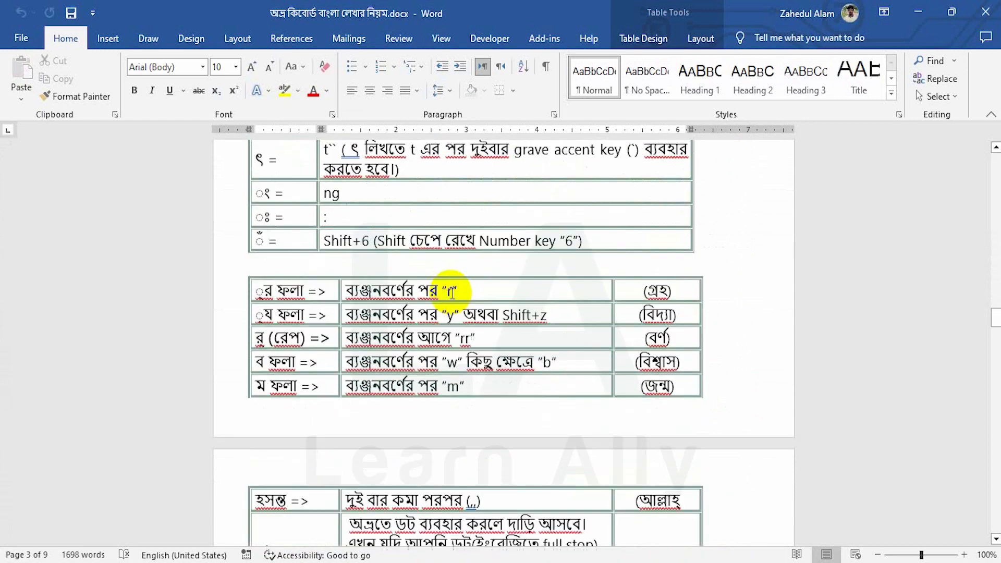
scroll(451, 292, "down", 3)
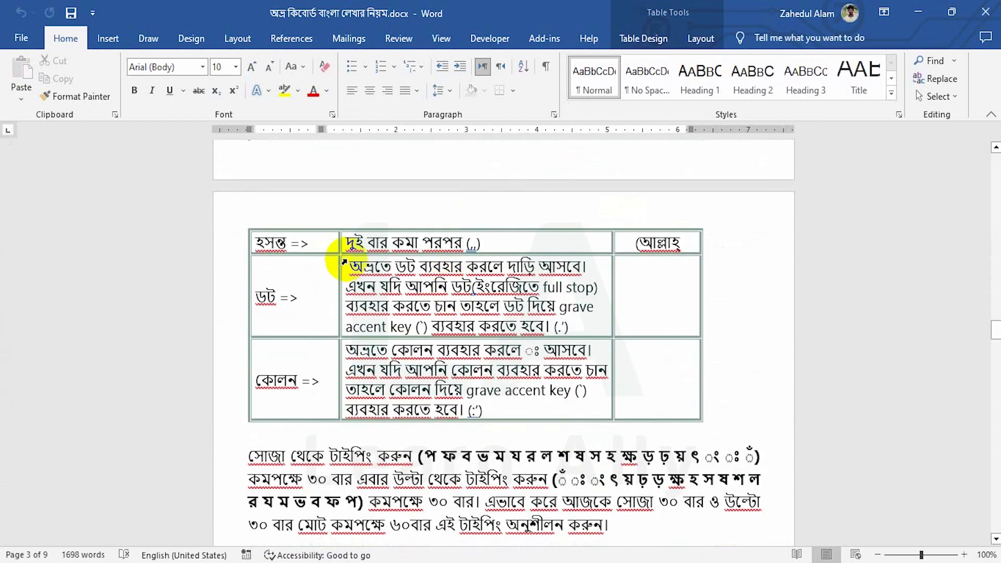
left_click(730, 251)
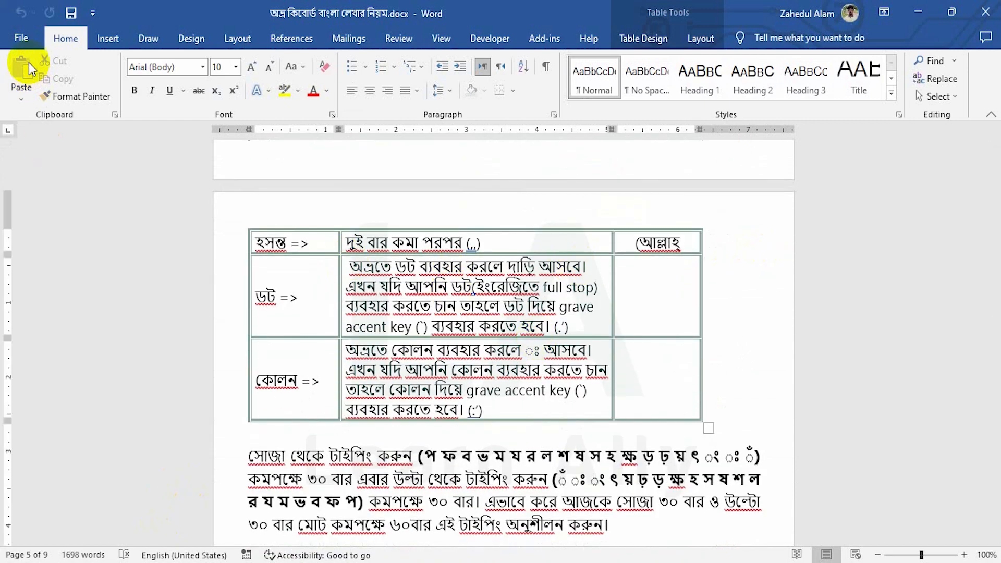
left_click(20, 37)
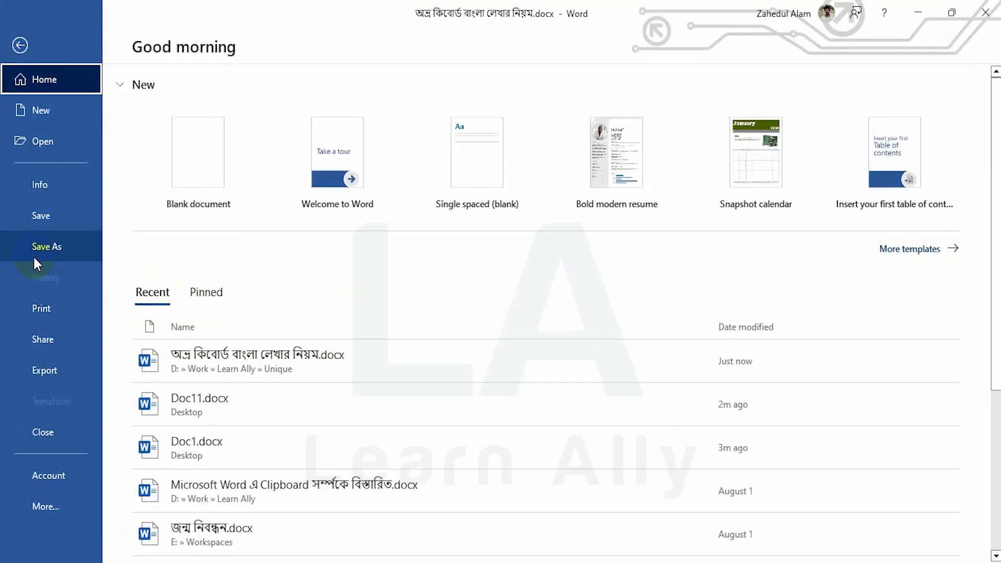
left_click(50, 305)
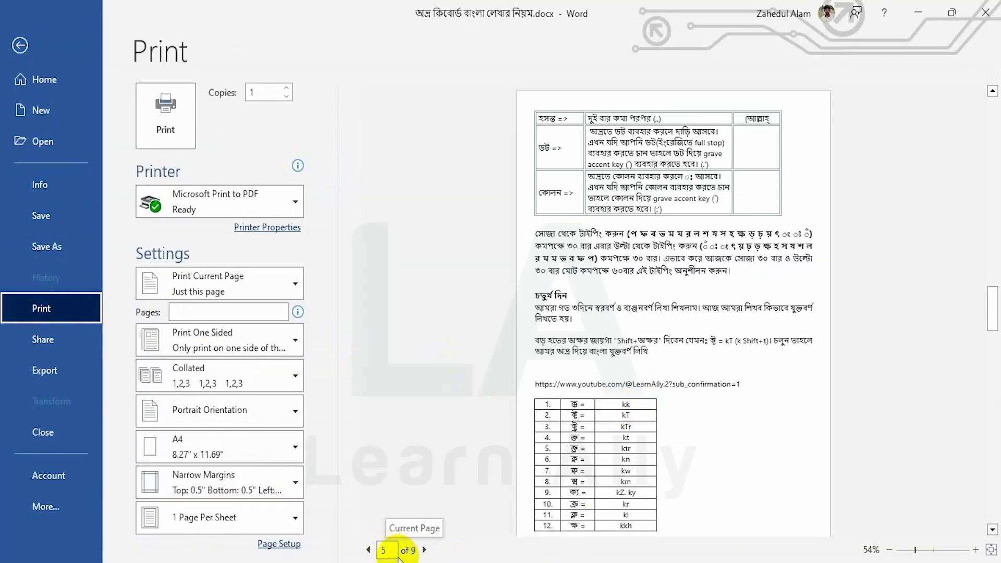
- Set the print range to Custom Print with page 9 as the only page
left_click(211, 284)
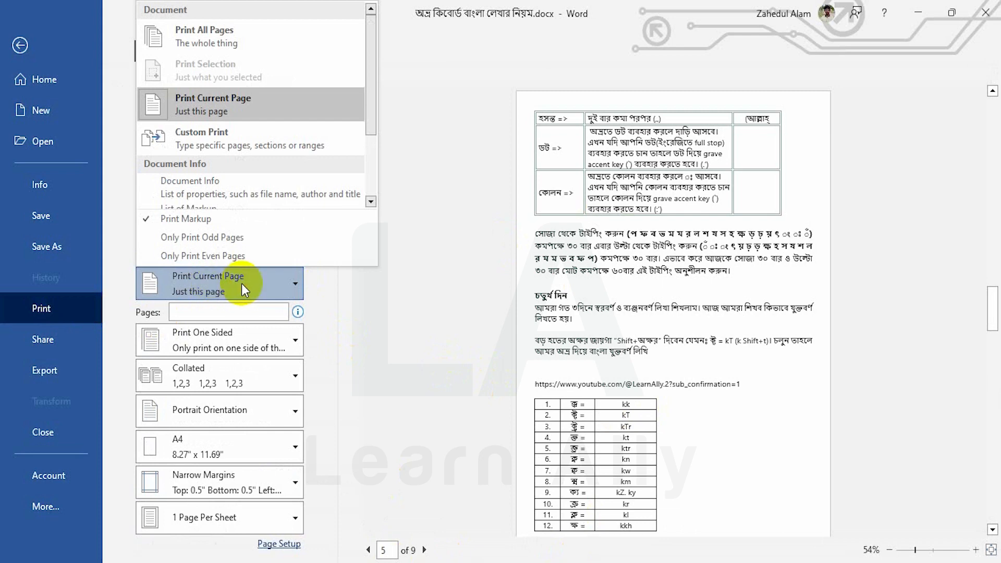
left_click(200, 135)
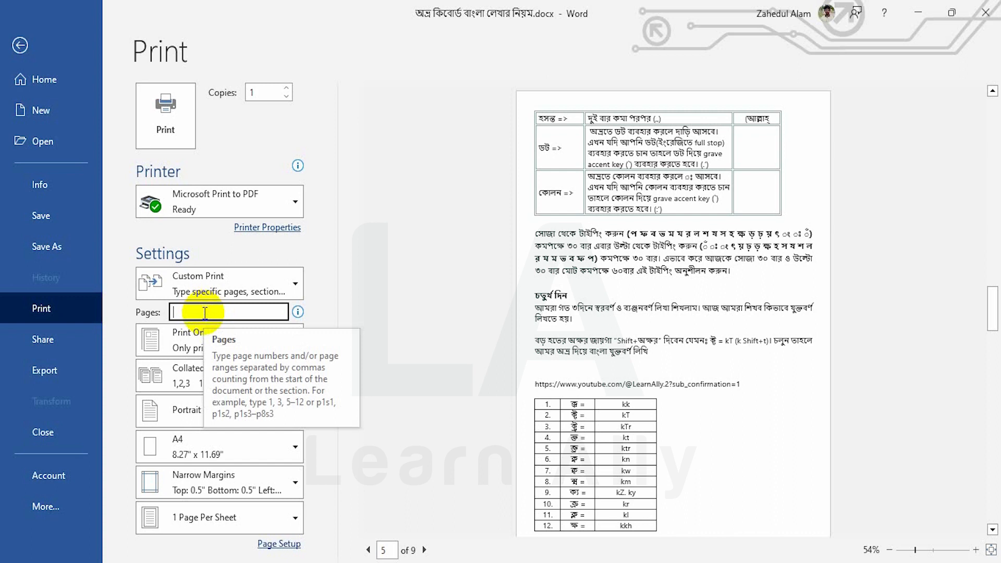
type("*")
key("BackSpace")
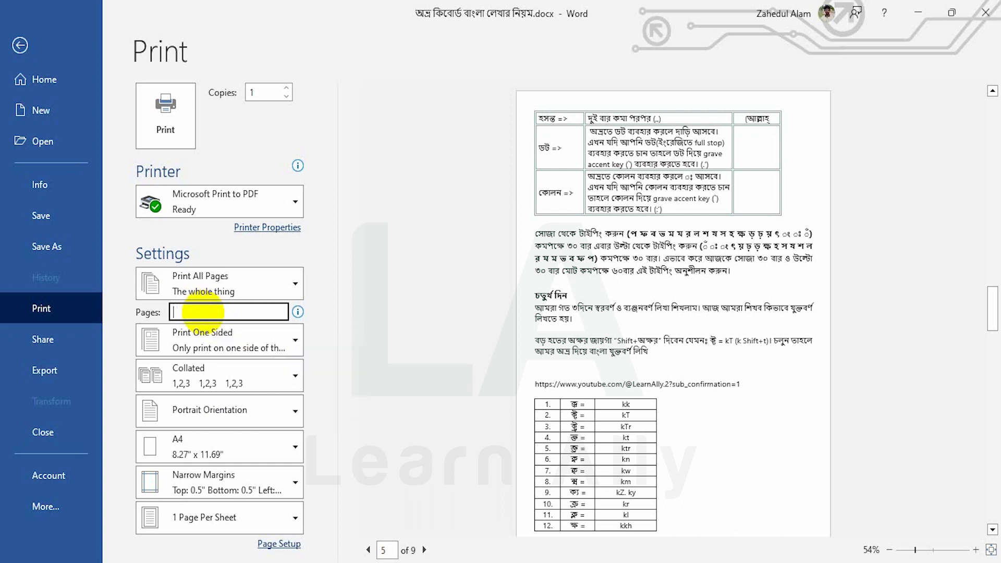
type("9")
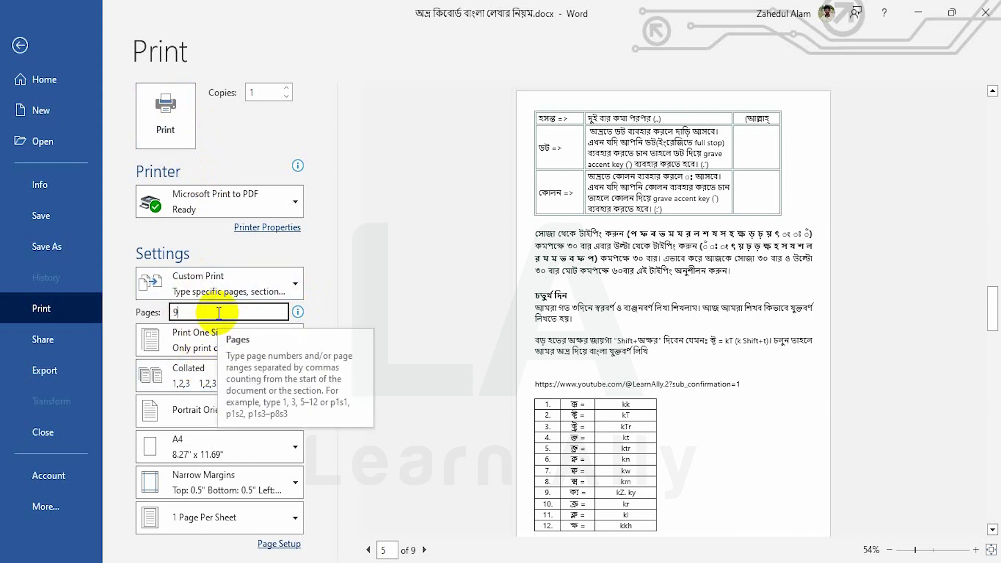
scroll(367, 292, "down", 1)
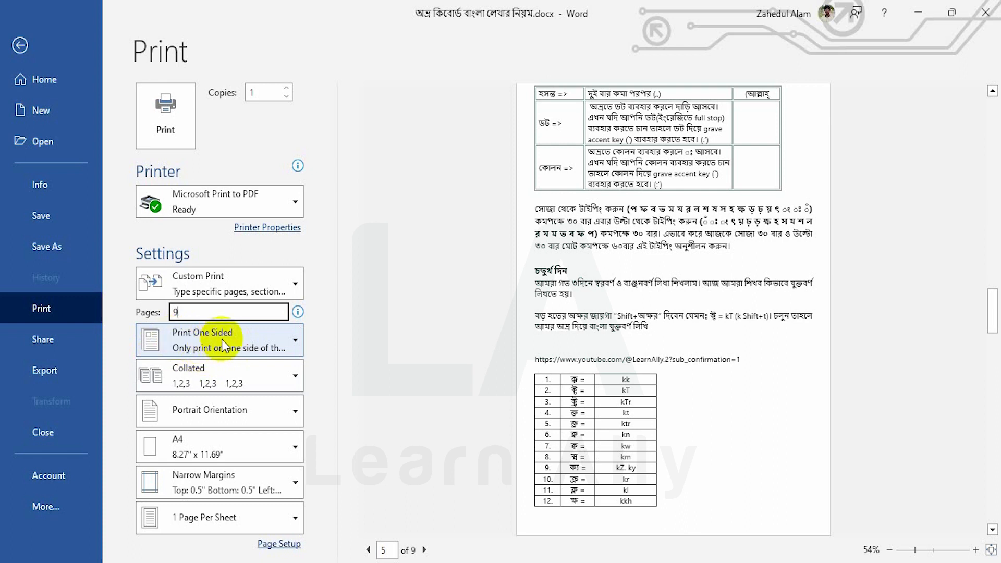
- Examine the one- or two-sided printing and orientation options, keeping Print One Sided and Portrait Orientation
left_click(242, 340)
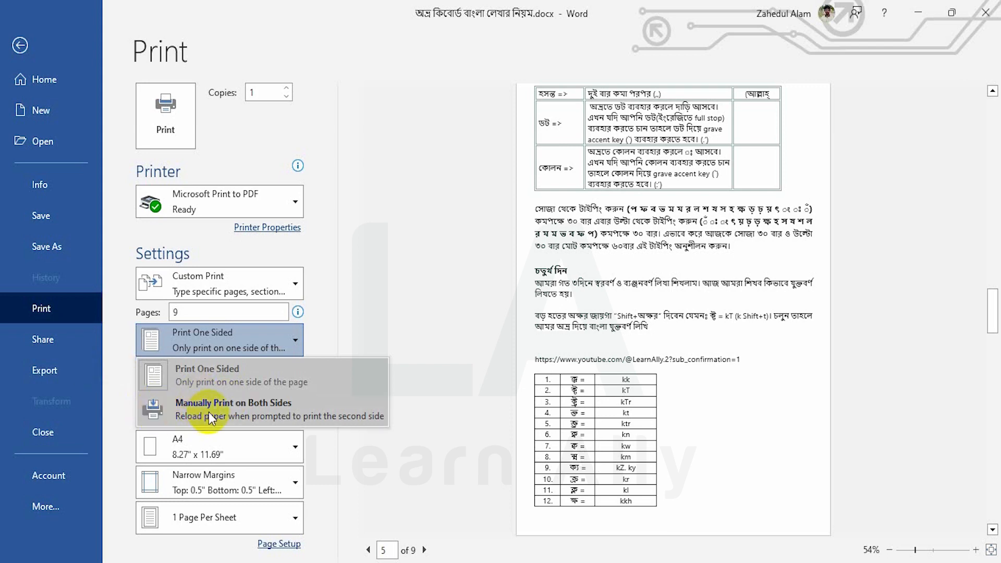
left_click(267, 417)
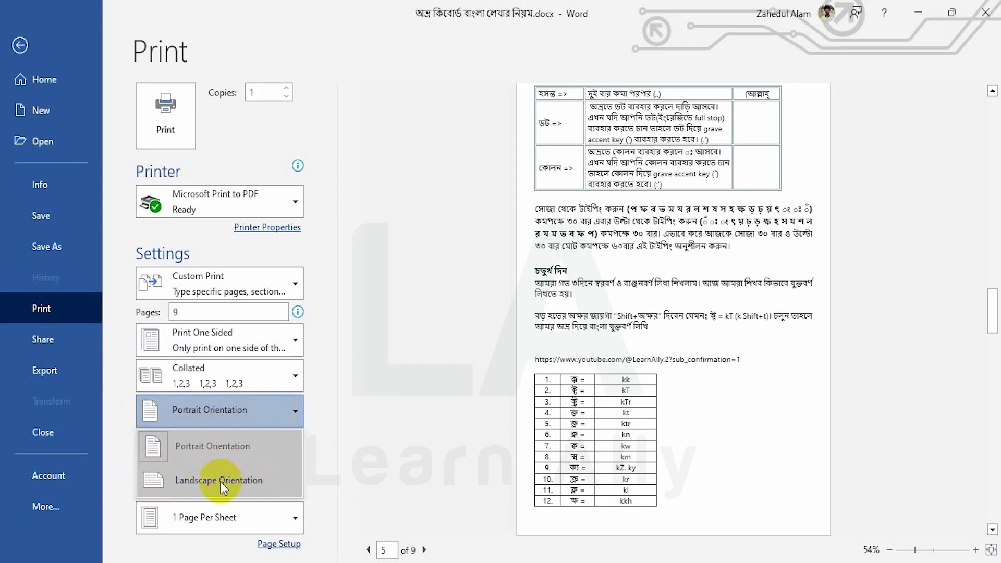
left_click(218, 409)
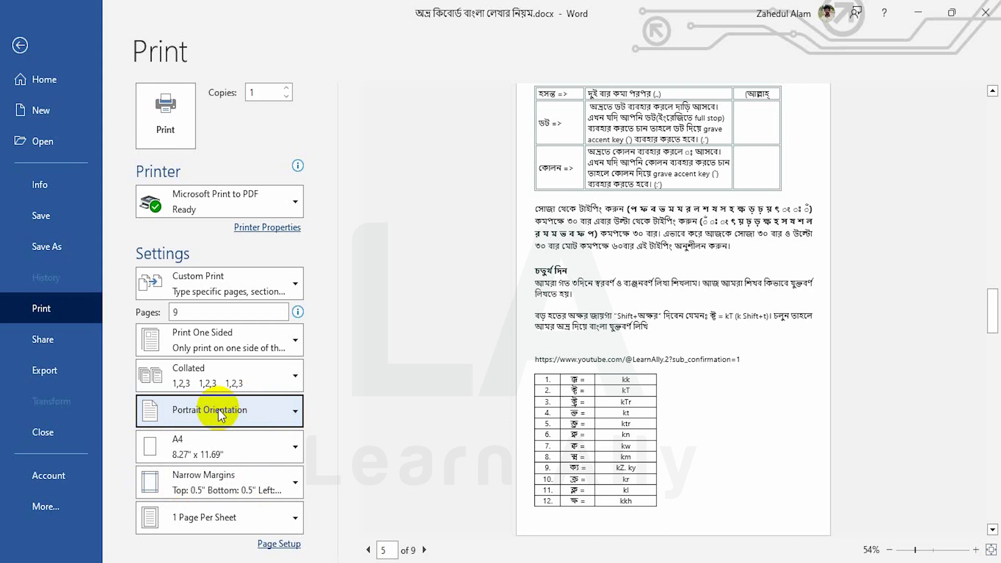
left_click(217, 409)
left_click(218, 409)
- Examine the paper sizes and margin presets for the printout, keeping A4 paper and Narrow margins
left_click(200, 455)
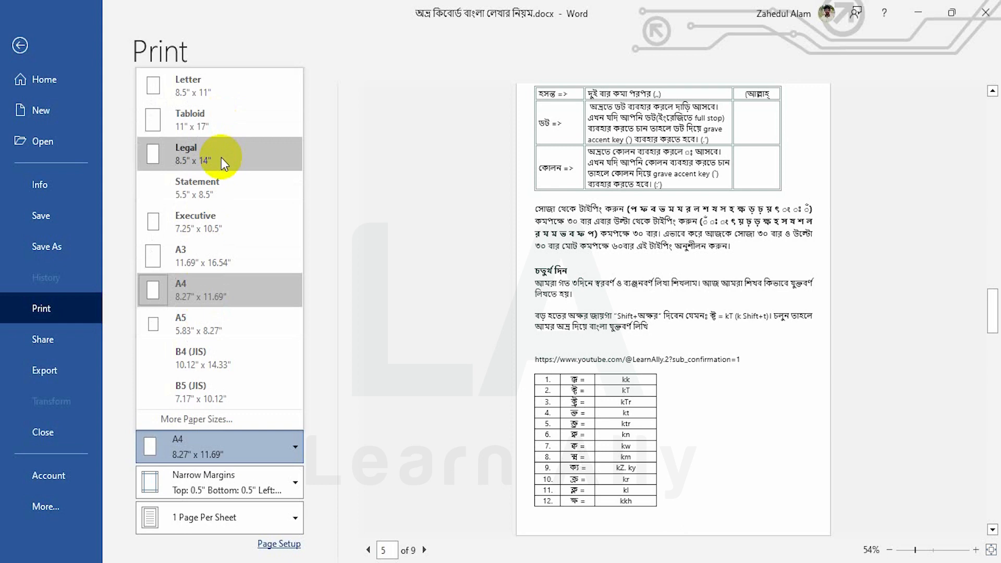
left_click(211, 292)
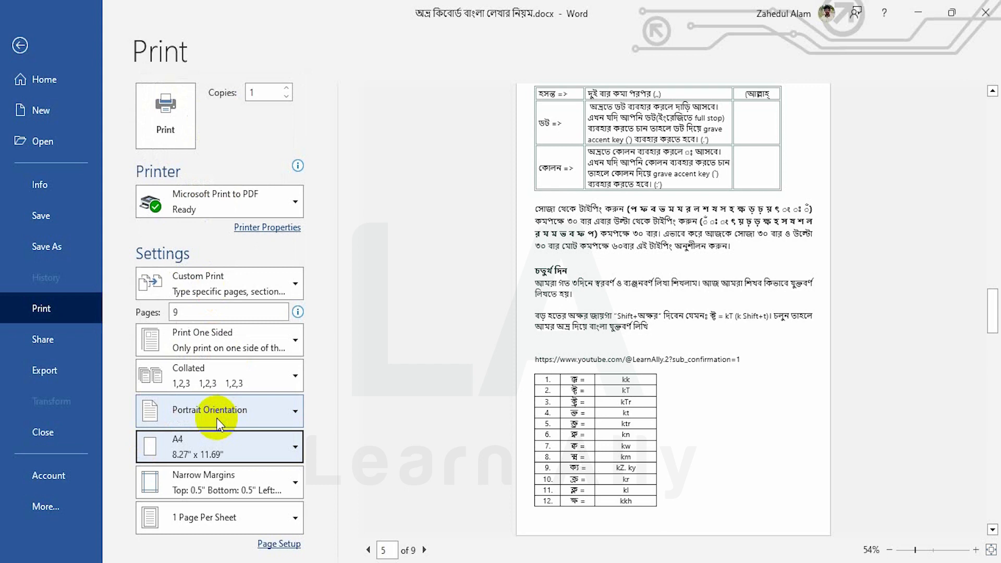
left_click(207, 483)
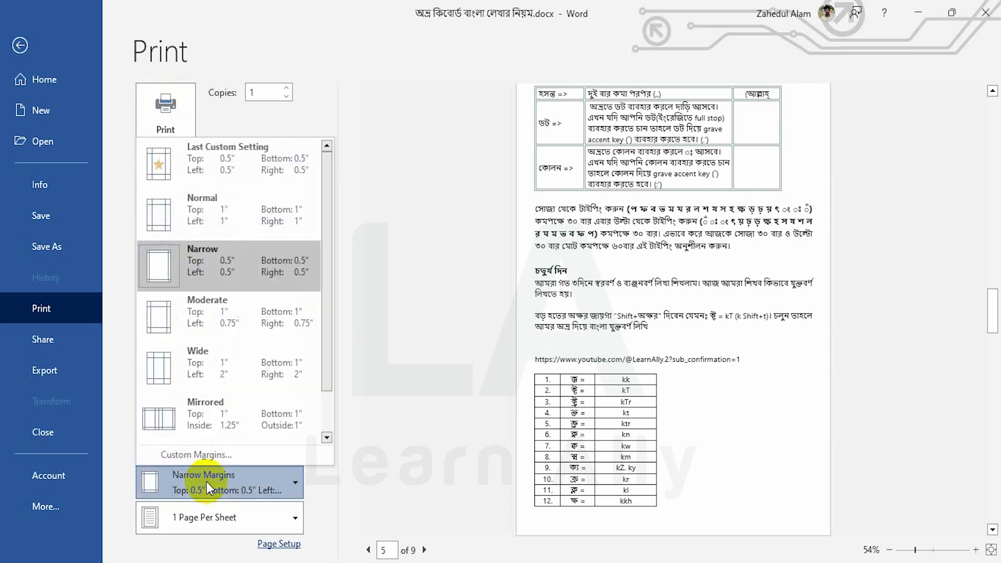
left_click(208, 481)
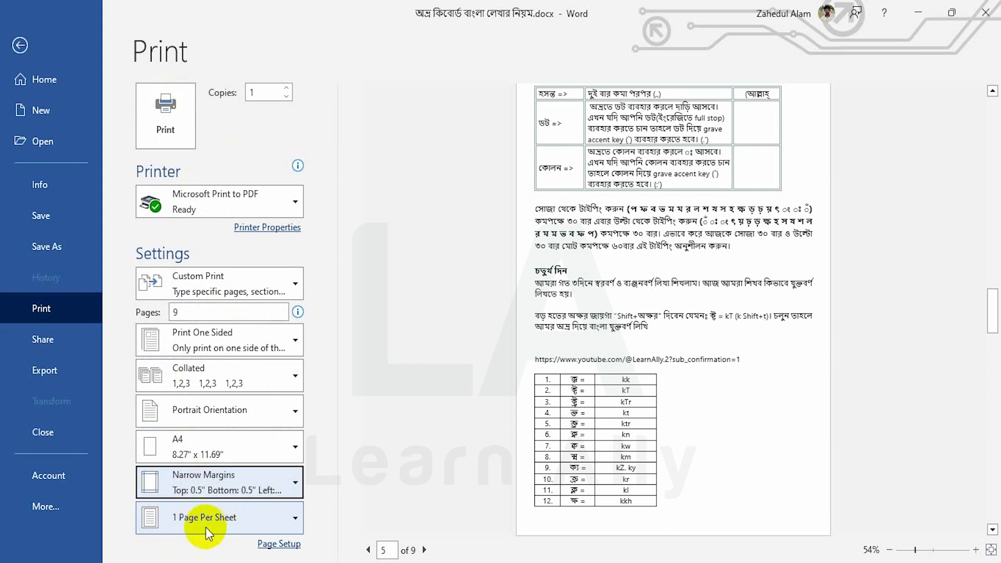
- Examine the pages-per-sheet options and keep 1 Page Per Sheet
left_click(222, 524)
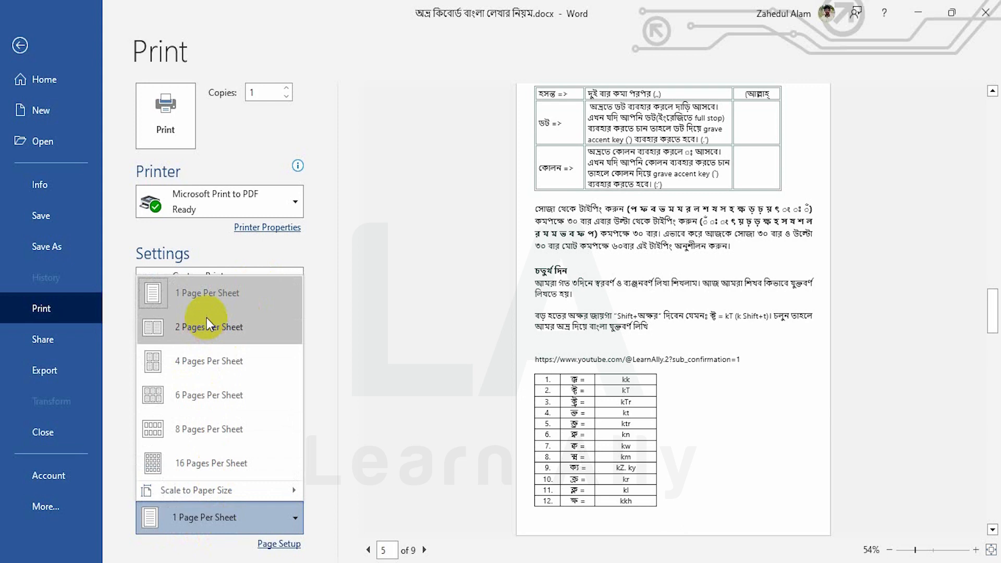
left_click(204, 297)
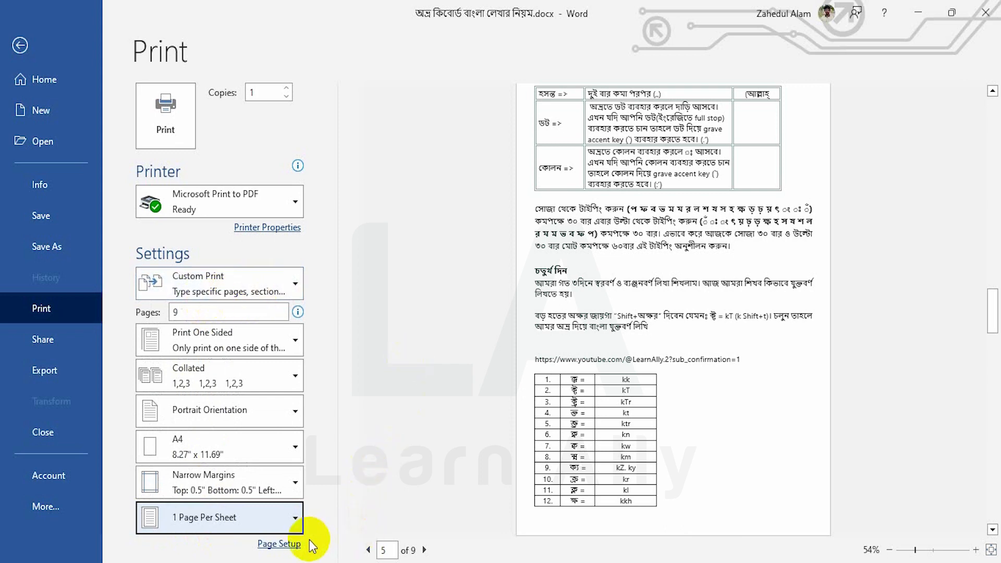
- Examine the margin, paper and layout settings in Page Setup, and dismiss the dialog
left_click(280, 544)
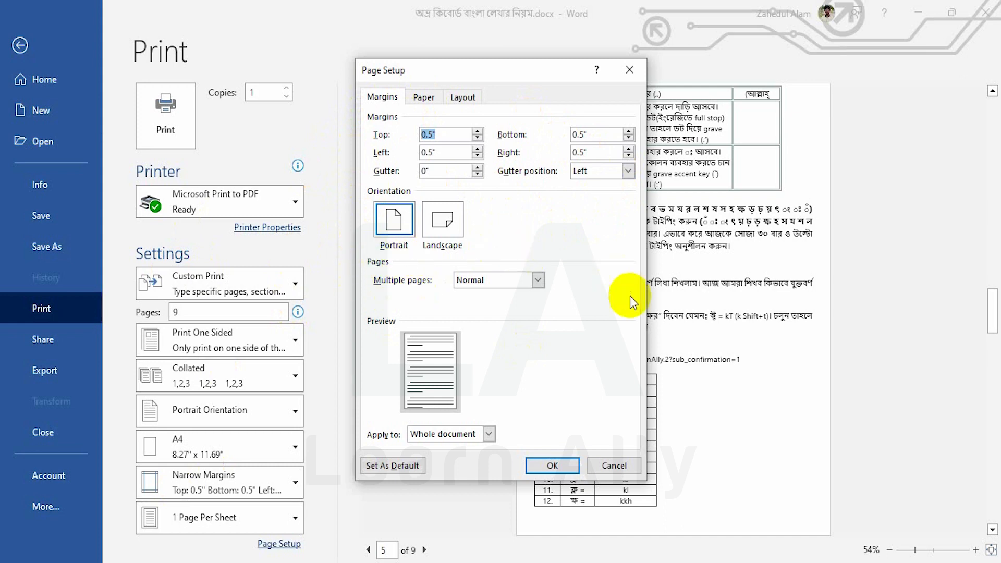
left_click(422, 97)
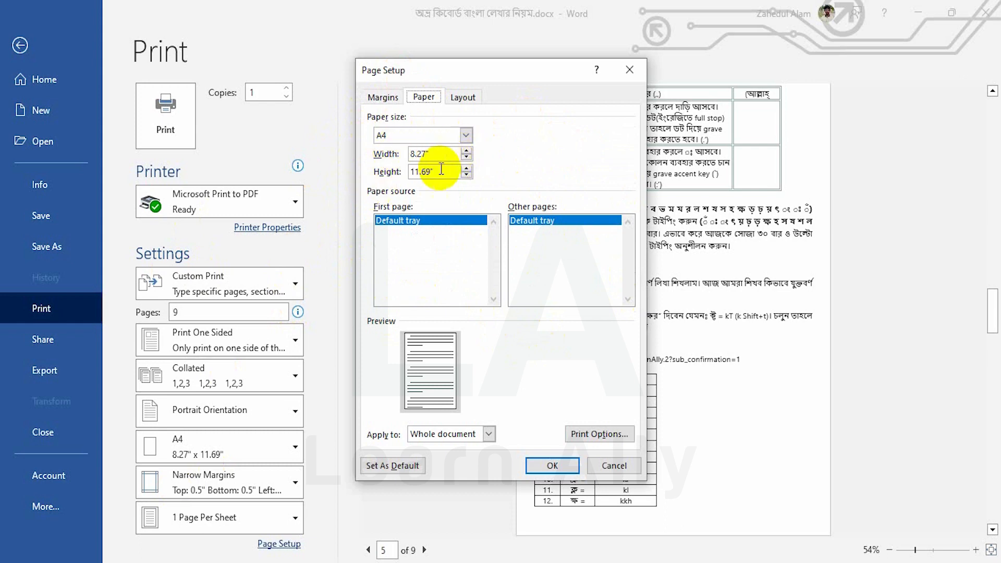
double_click(427, 152)
left_click(462, 99)
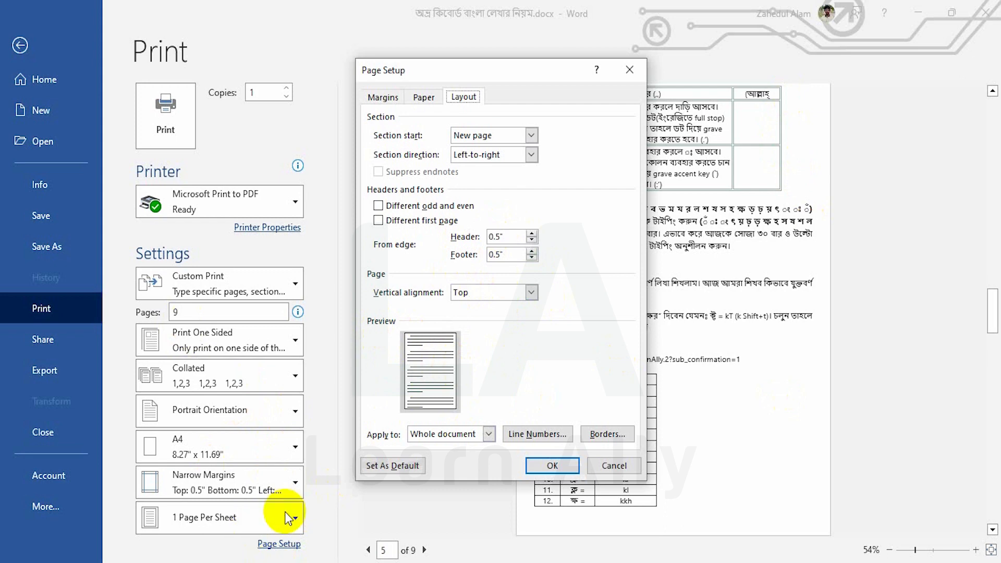
left_click(626, 70)
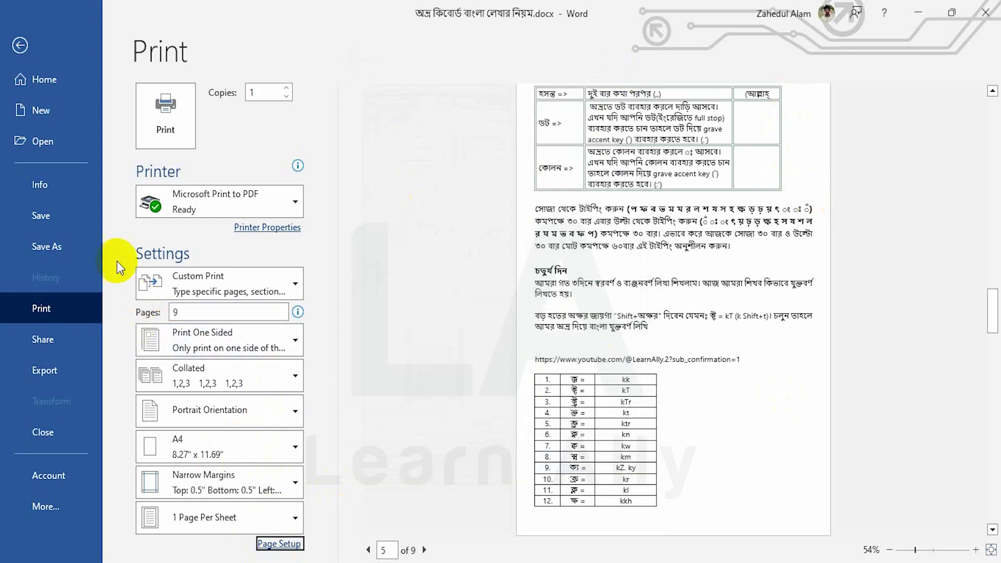
- Return to the document and examine the page layout choices for margins, orientation, paper size and columns
left_click(19, 46)
left_click(237, 38)
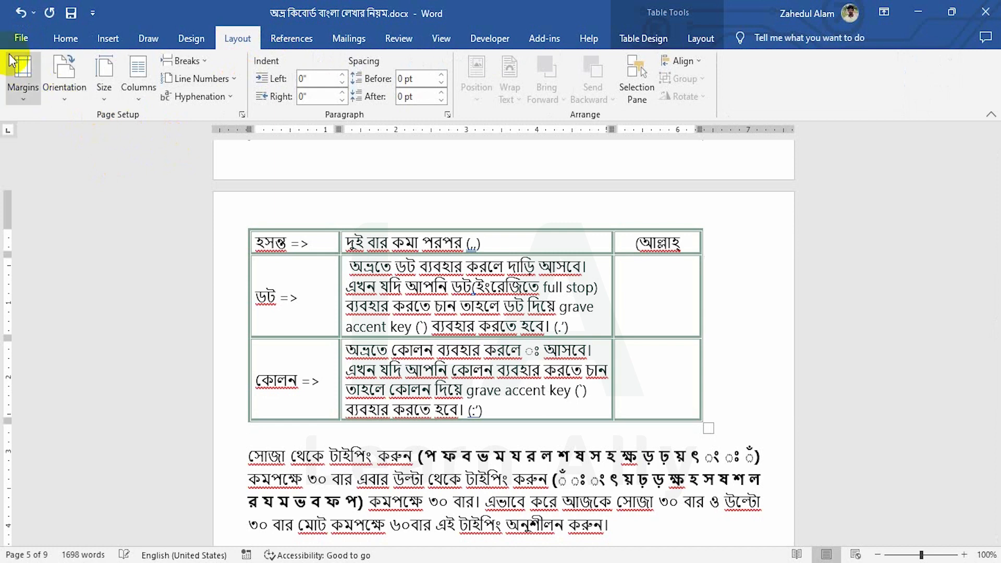
left_click(26, 99)
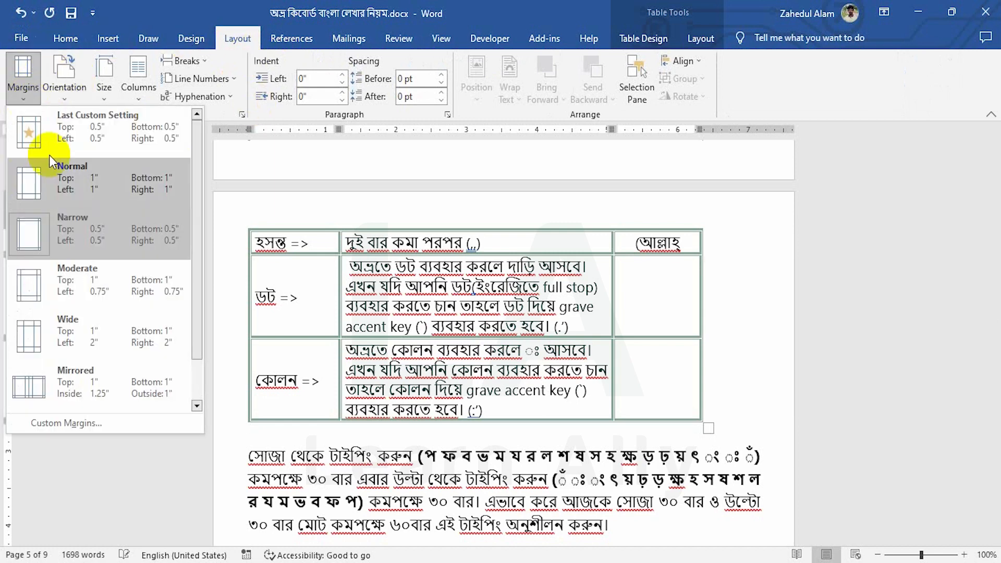
left_click(72, 94)
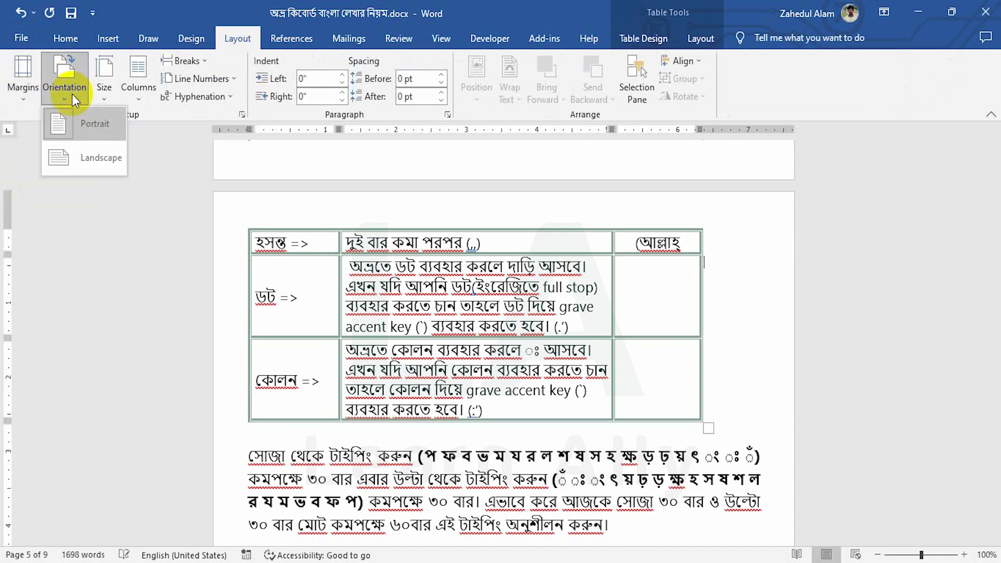
left_click(111, 96)
left_click(131, 95)
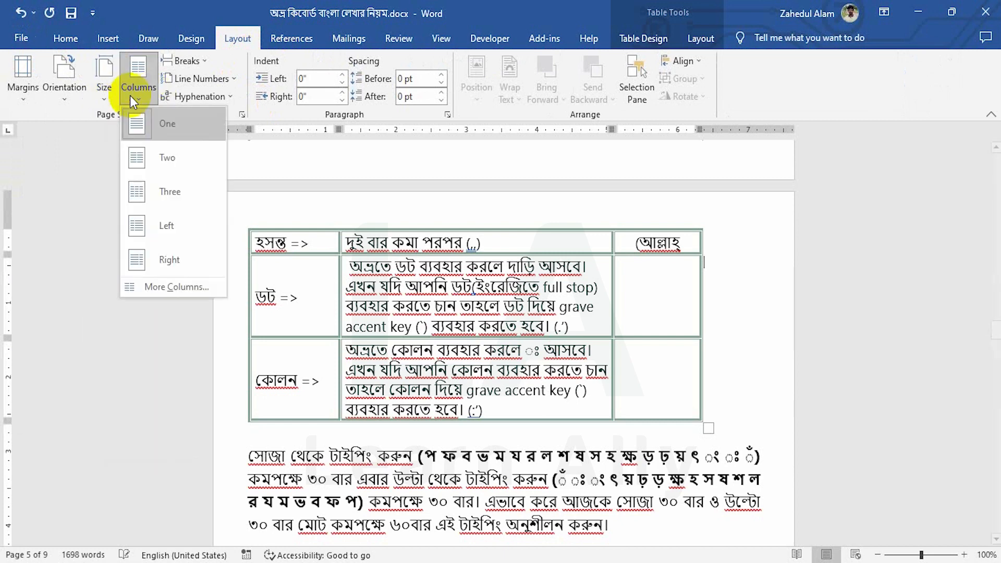
- Reopen the print settings and set the print range to Print All Pages
left_click(20, 40)
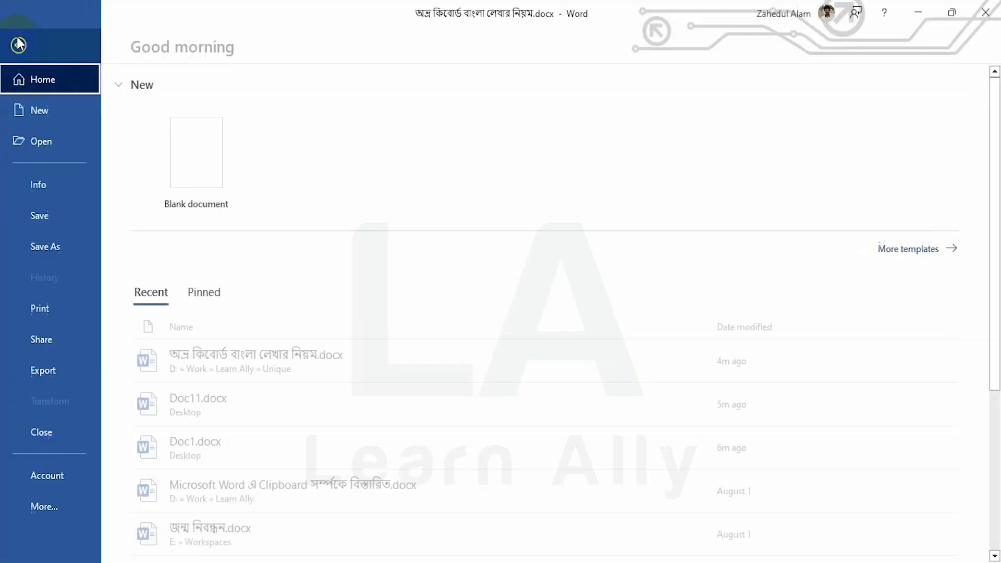
left_click(40, 309)
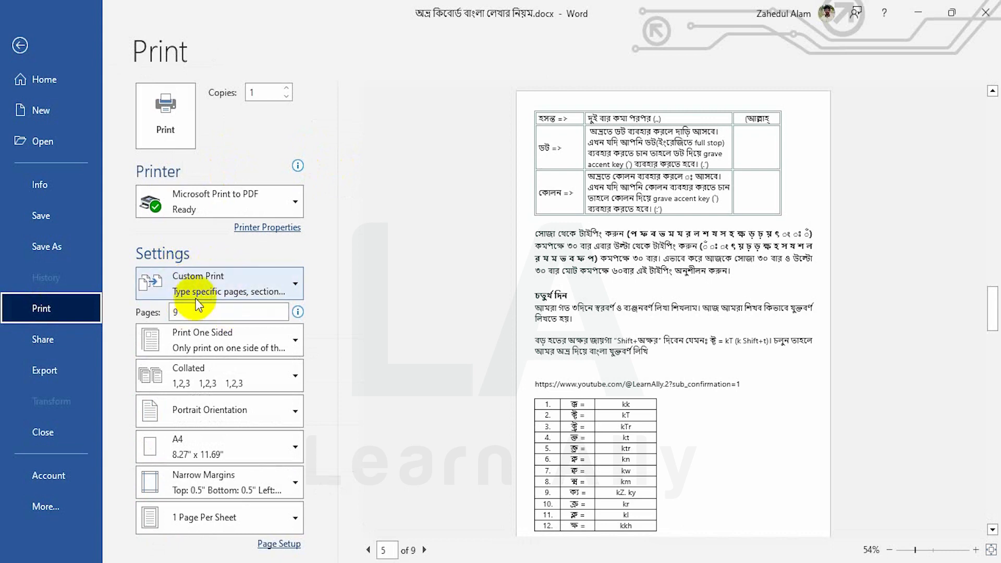
left_click(207, 282)
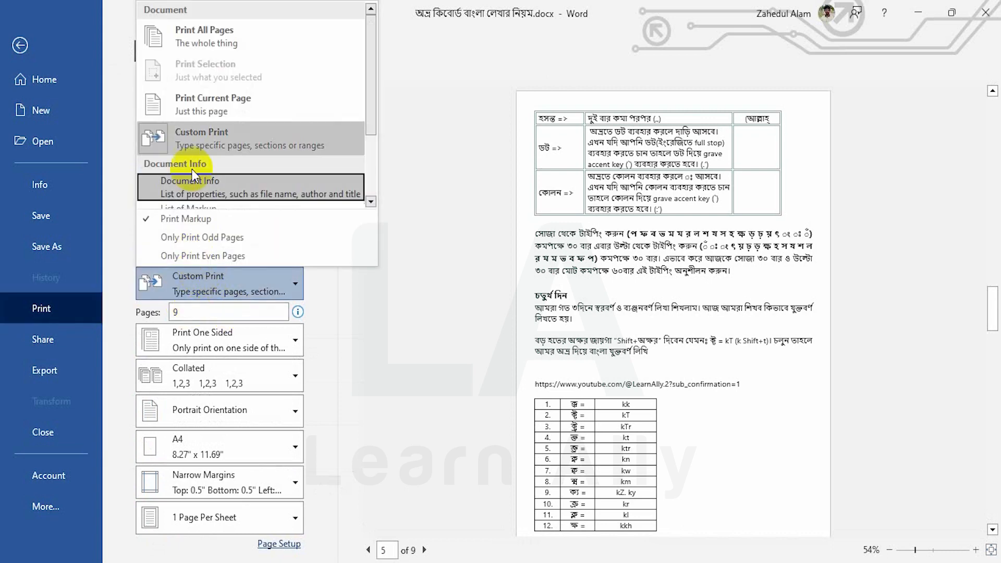
left_click(208, 40)
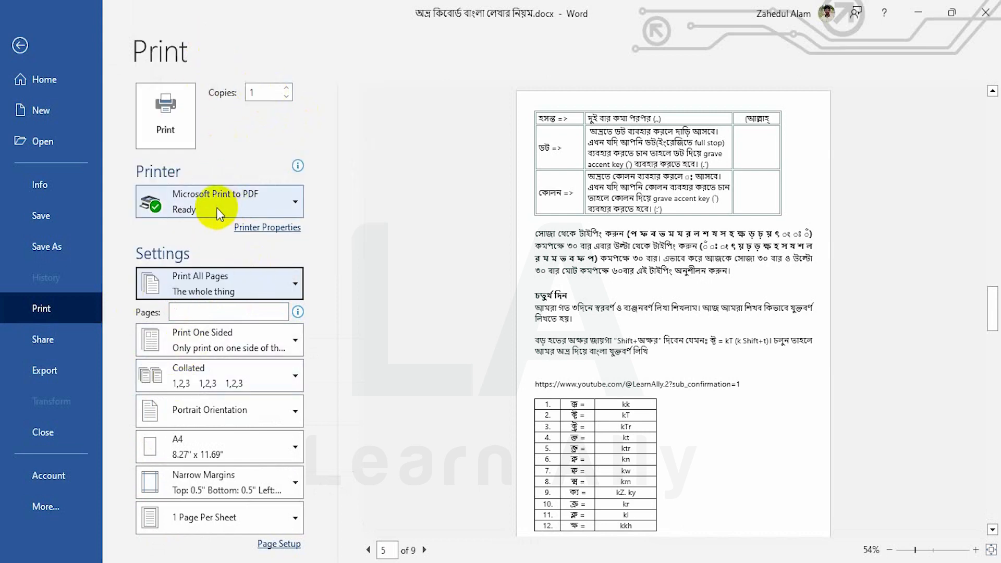
mouse_move(217, 209)
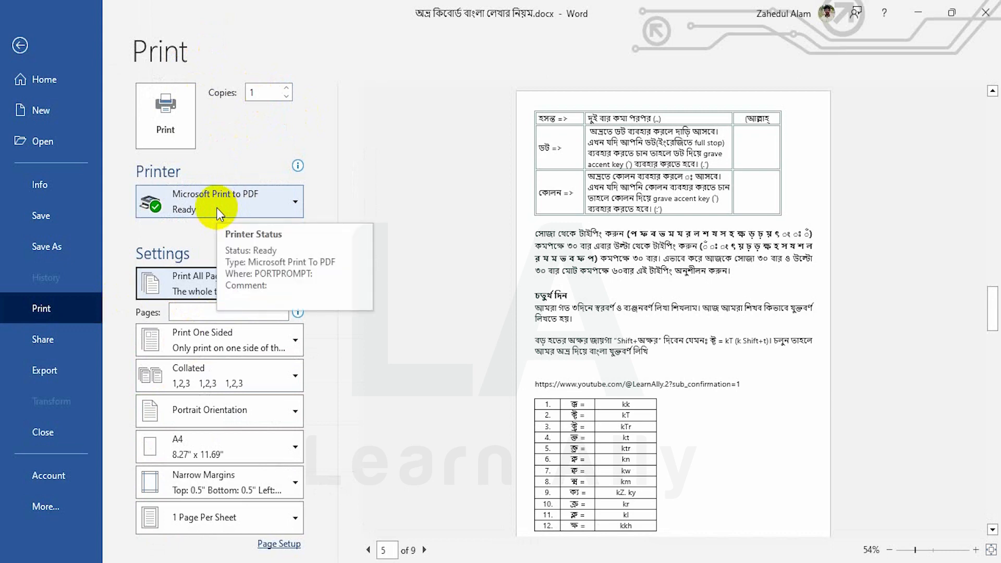